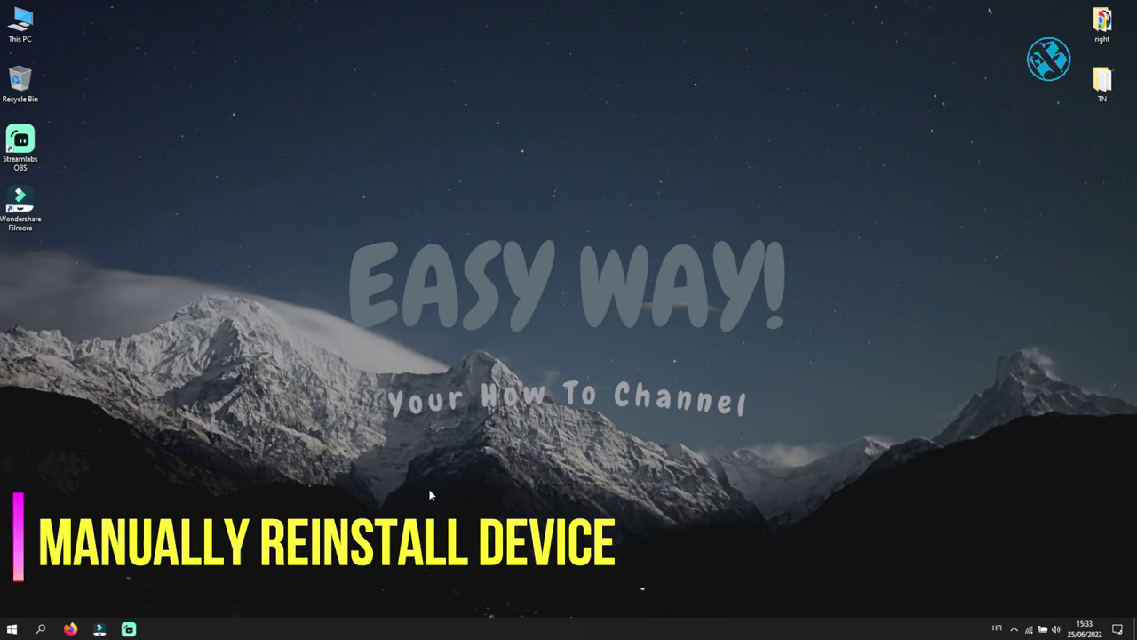
# Uninstall the Killer E2500 Gigabit Ethernet Controller in Device Manager, also deleting its driver software
pyautogui.rightClick(12, 629)
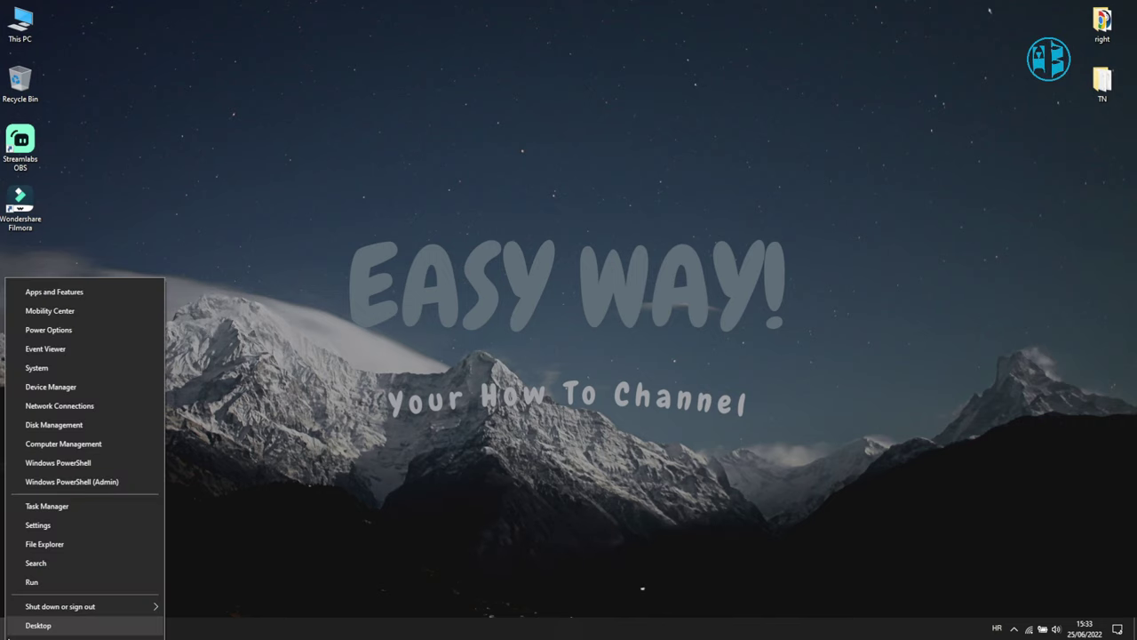
pyautogui.click(53, 388)
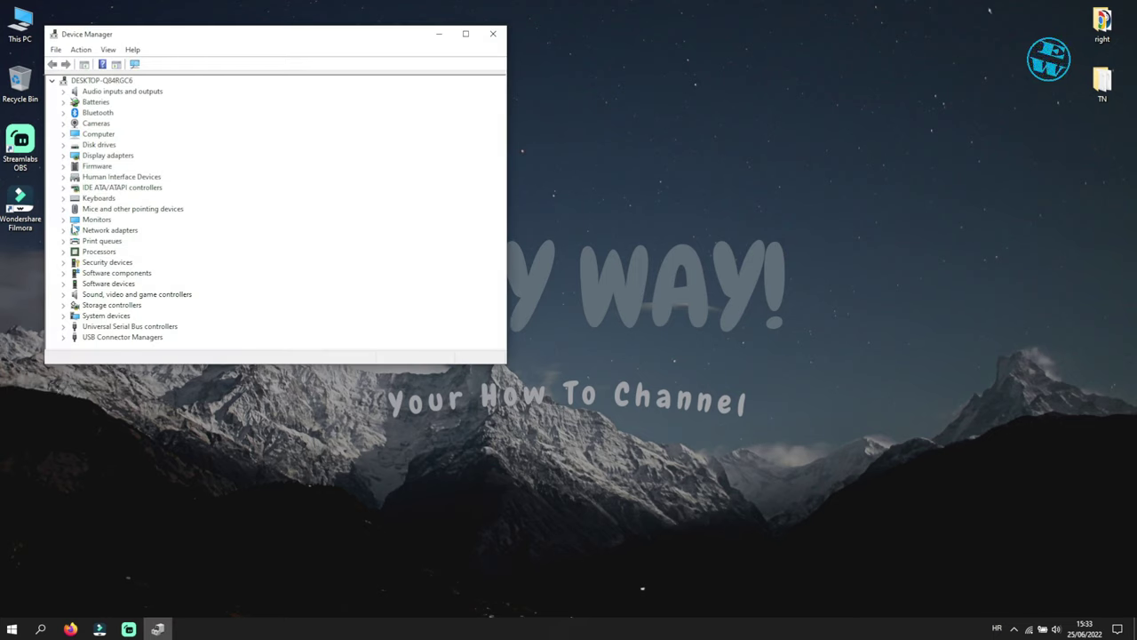
pyautogui.click(65, 232)
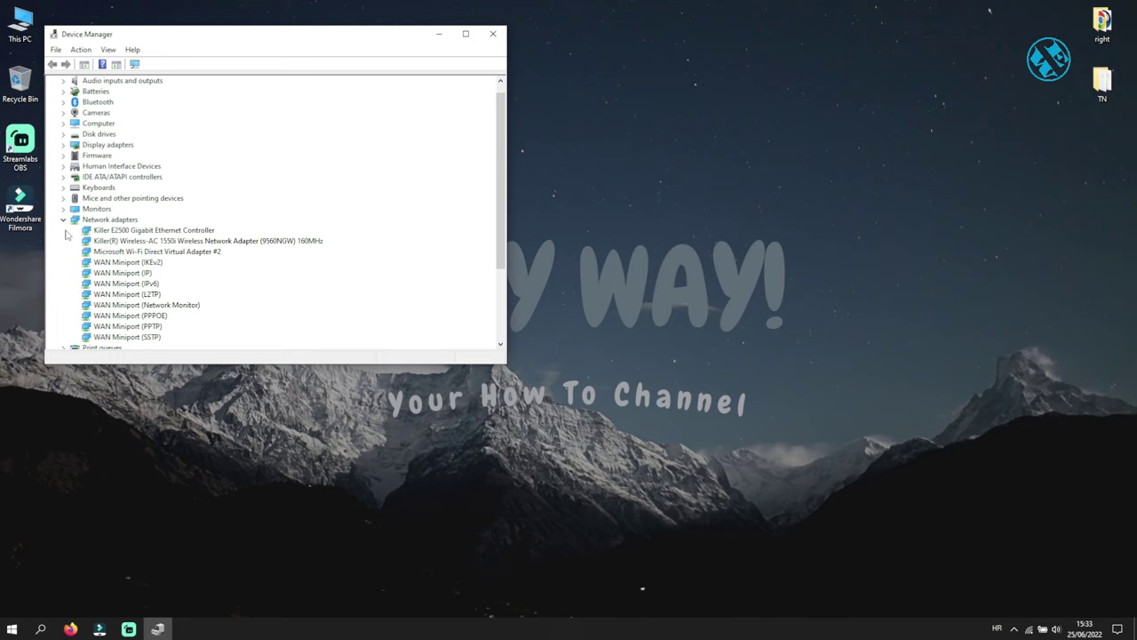
pyautogui.click(129, 232)
pyautogui.rightClick(129, 233)
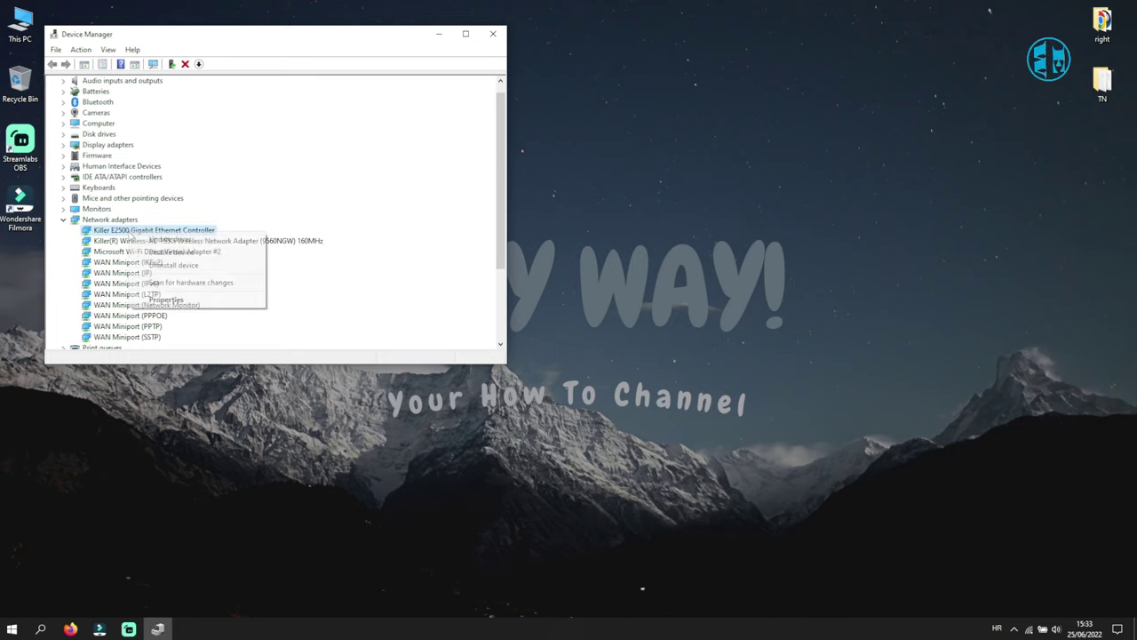
pyautogui.click(166, 266)
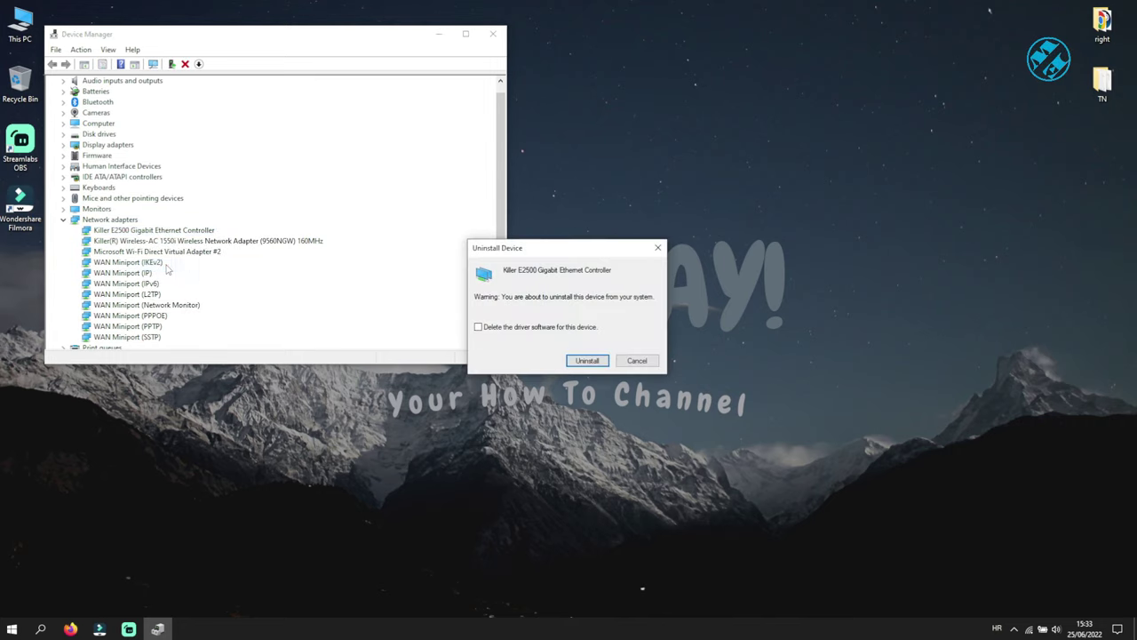
pyautogui.click(479, 328)
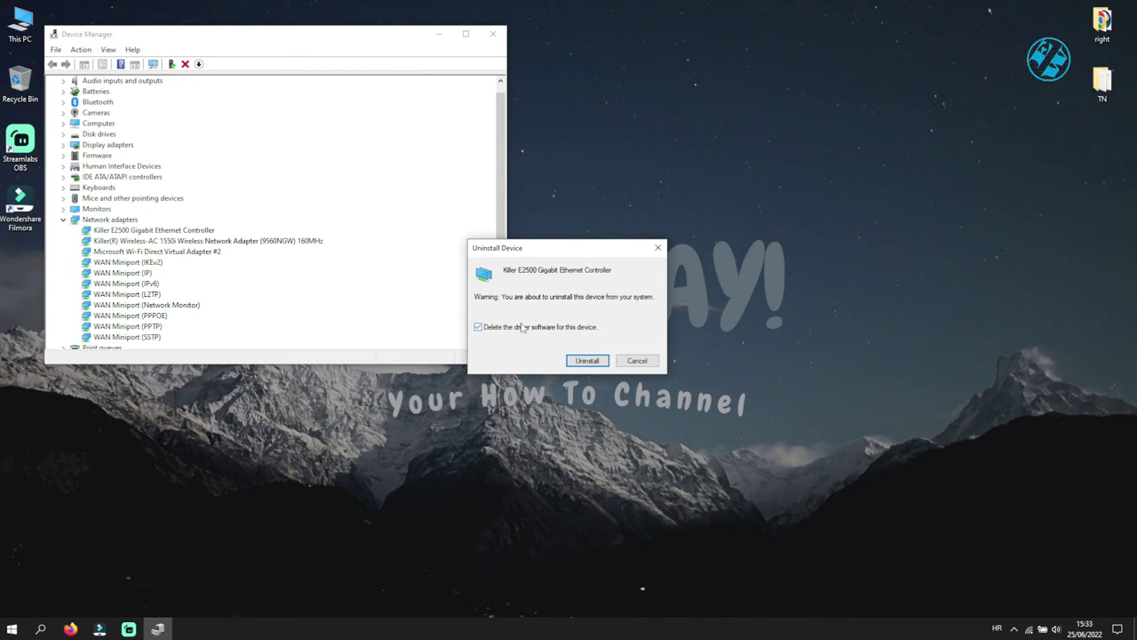
# Confirm the Killer E2500 uninstall, then scan for hardware changes so the adapter is redetected
pyautogui.click(584, 363)
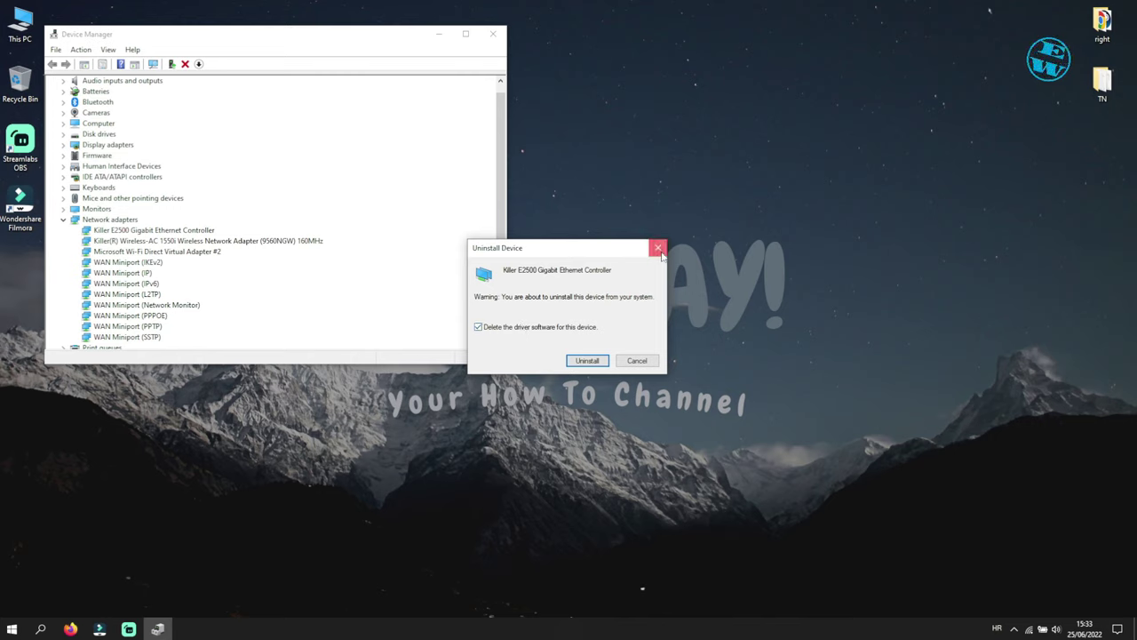
pyautogui.click(82, 51)
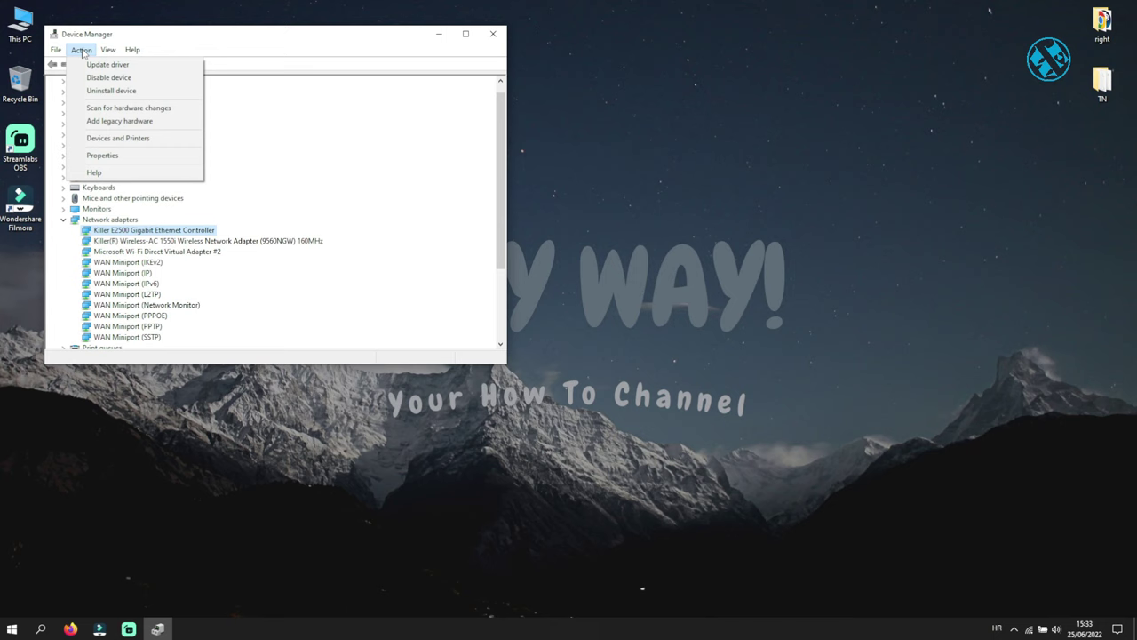
pyautogui.click(127, 109)
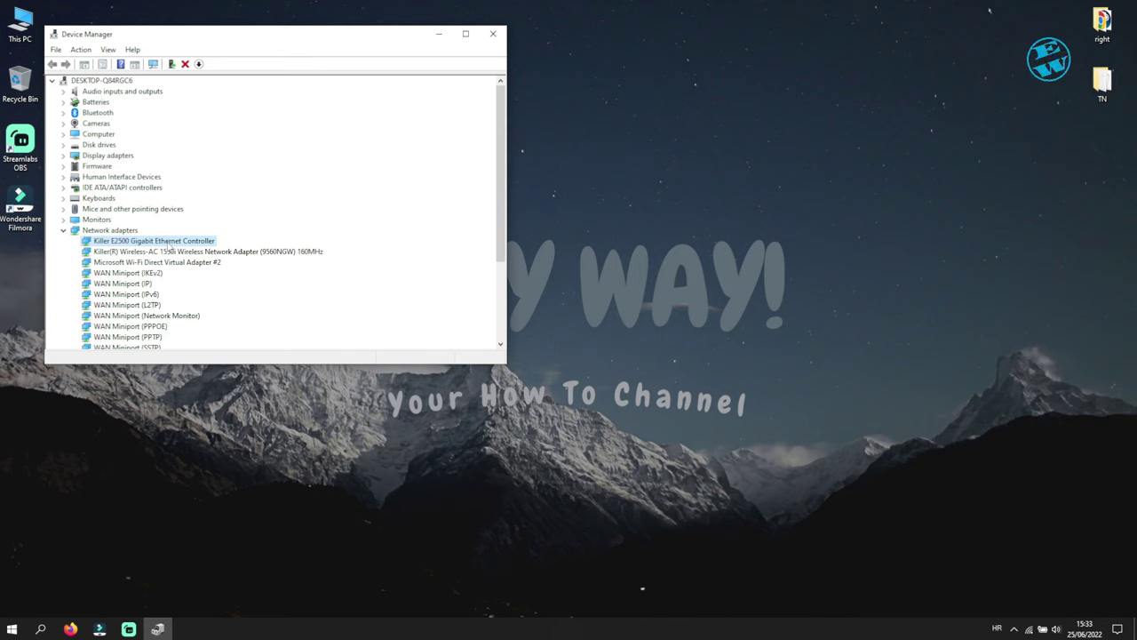
# Close Device Manager and run Windows PowerShell as administrator, found by searching 'windows po'
pyautogui.click(492, 35)
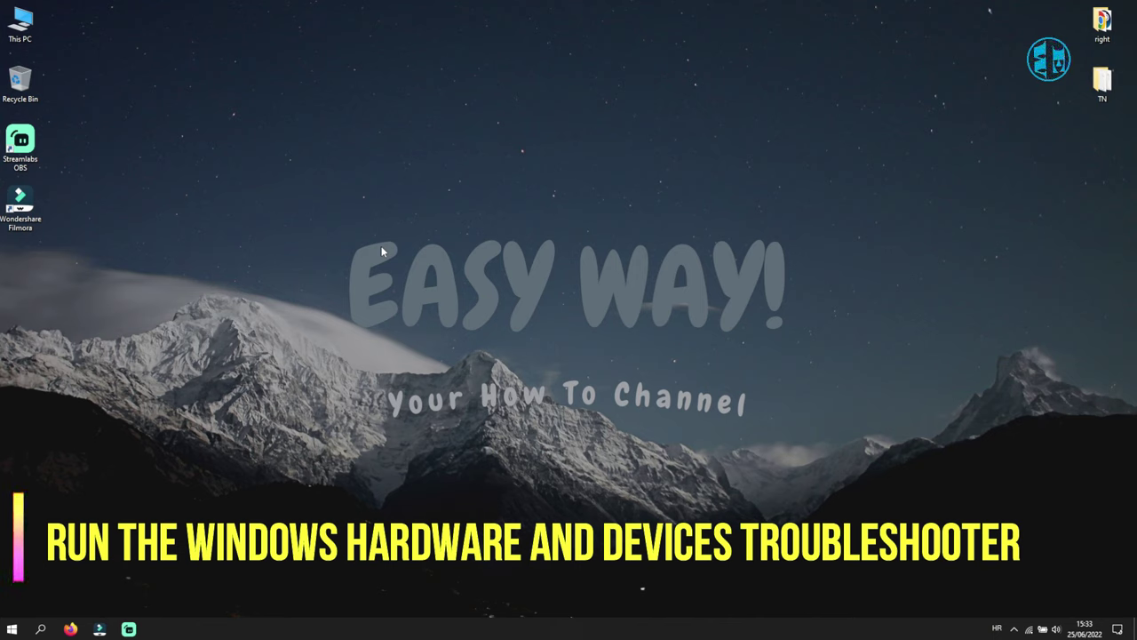
pyautogui.rightClick(13, 628)
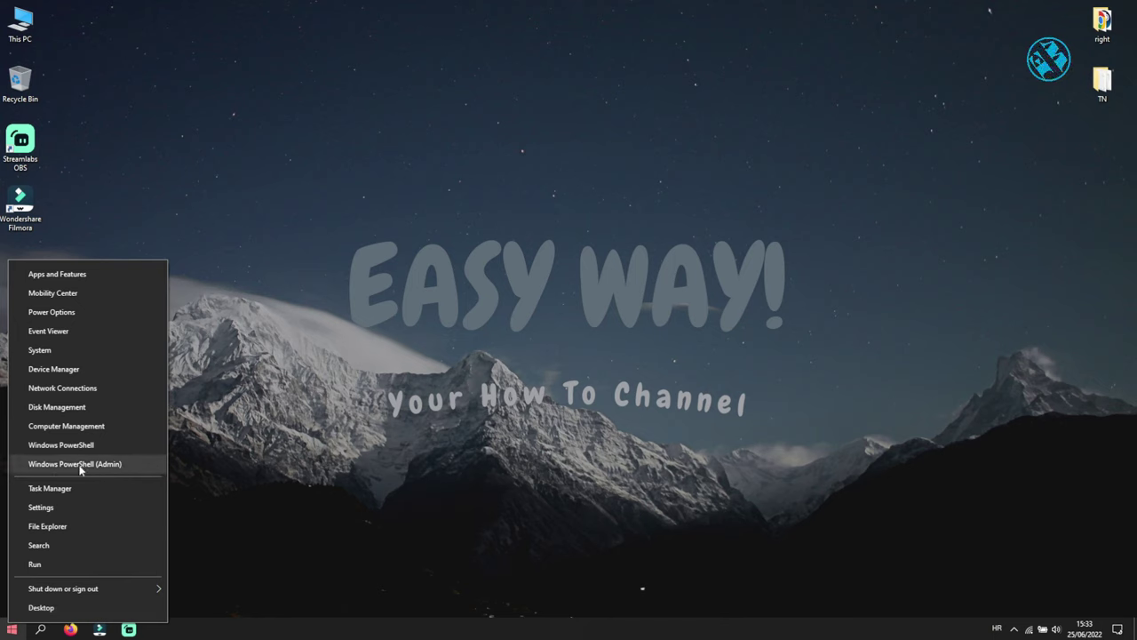
pyautogui.click(49, 547)
pyautogui.write('WIN')
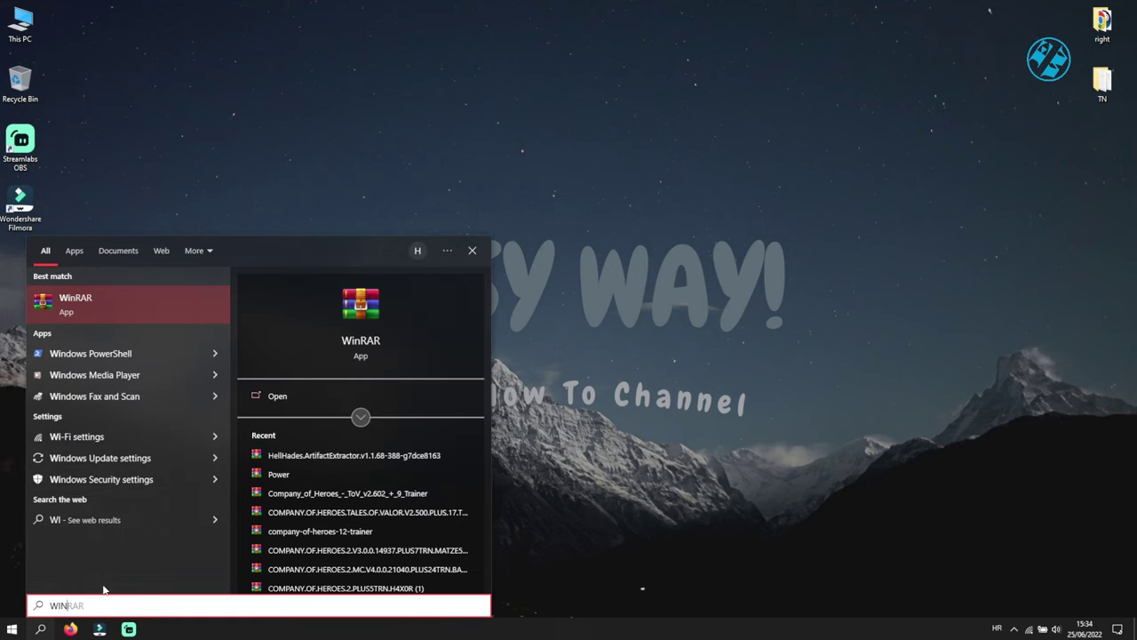
pyautogui.write('DOWS PO')
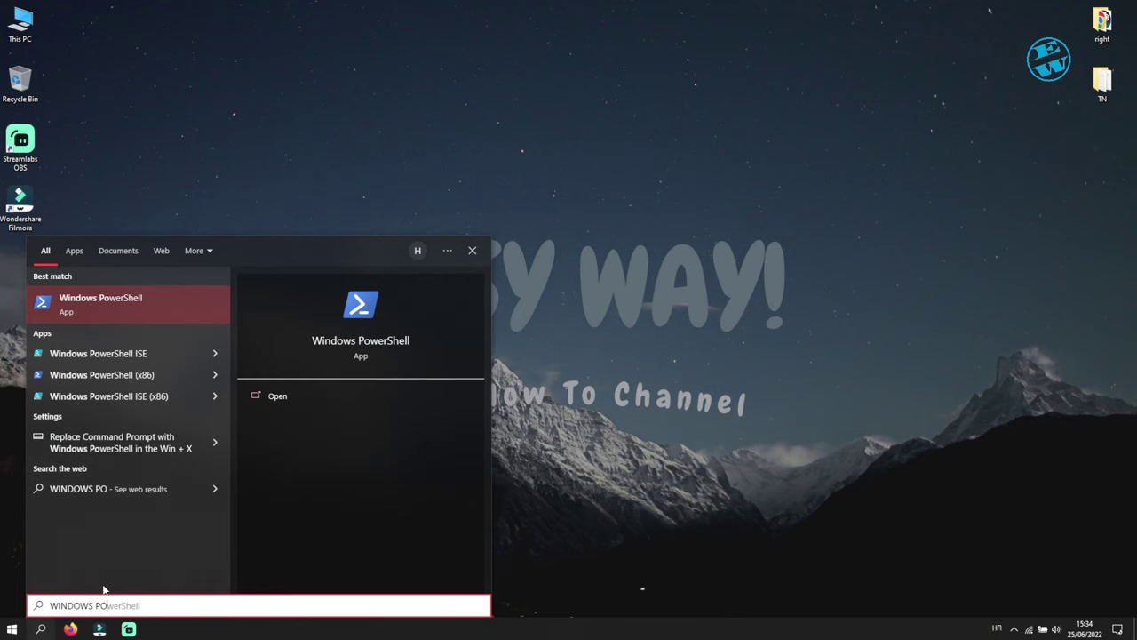
pyautogui.rightClick(123, 304)
pyautogui.click(174, 313)
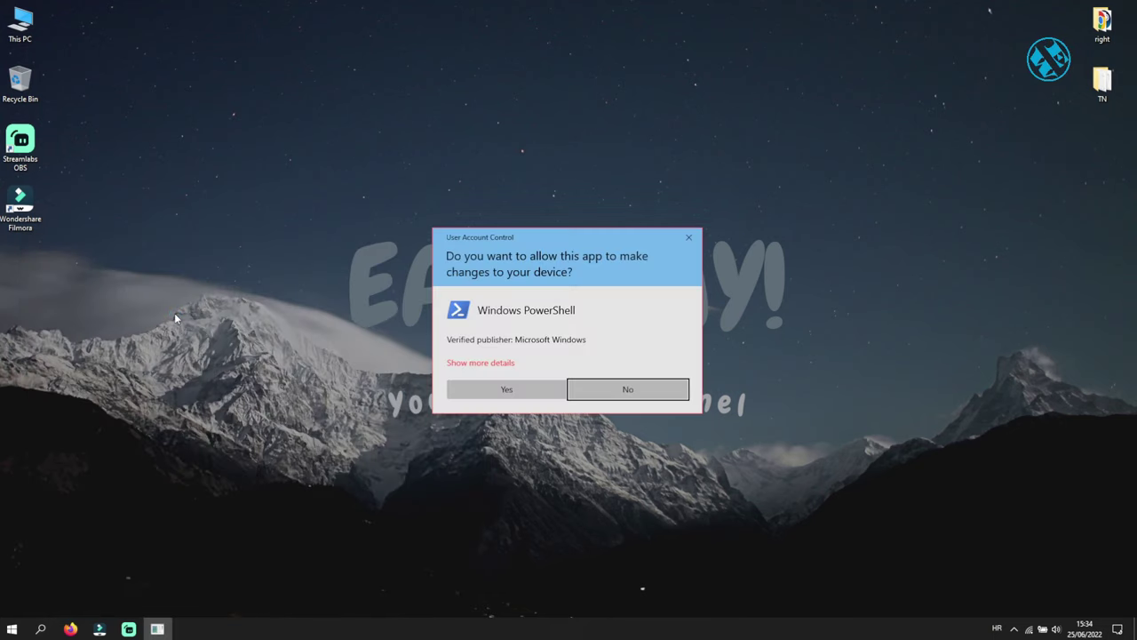
# Approve the UAC prompt and run msdt.exe -id DeviceDiagnostic in the admin PowerShell
pyautogui.click(516, 391)
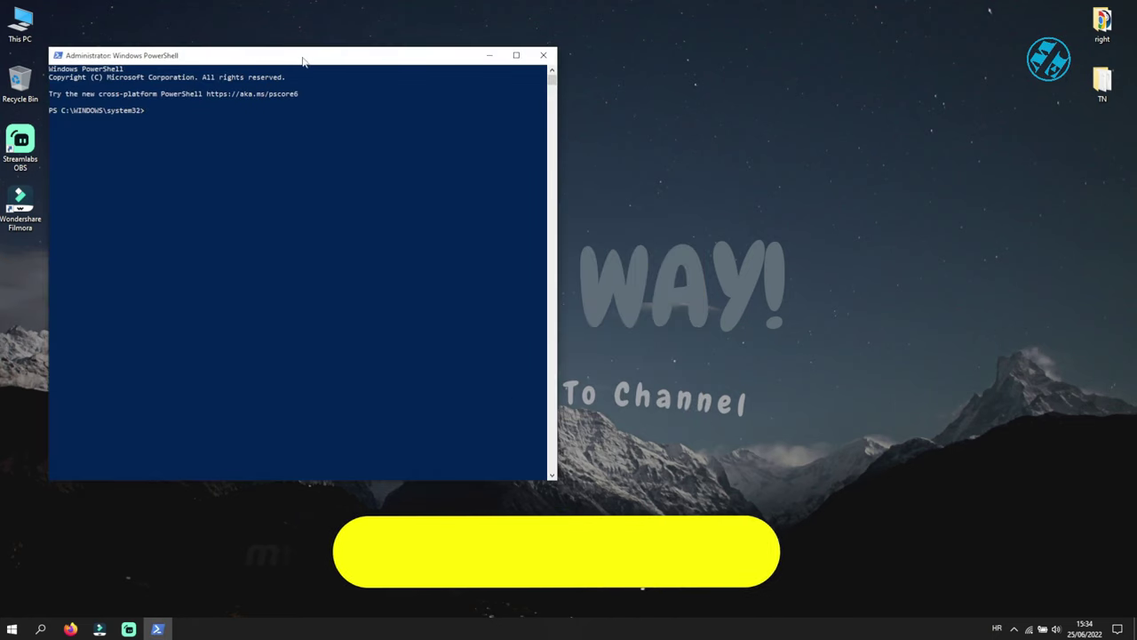
pyautogui.moveTo(142, 55); pyautogui.dragTo(347, 49)
pyautogui.rightClick(356, 103)
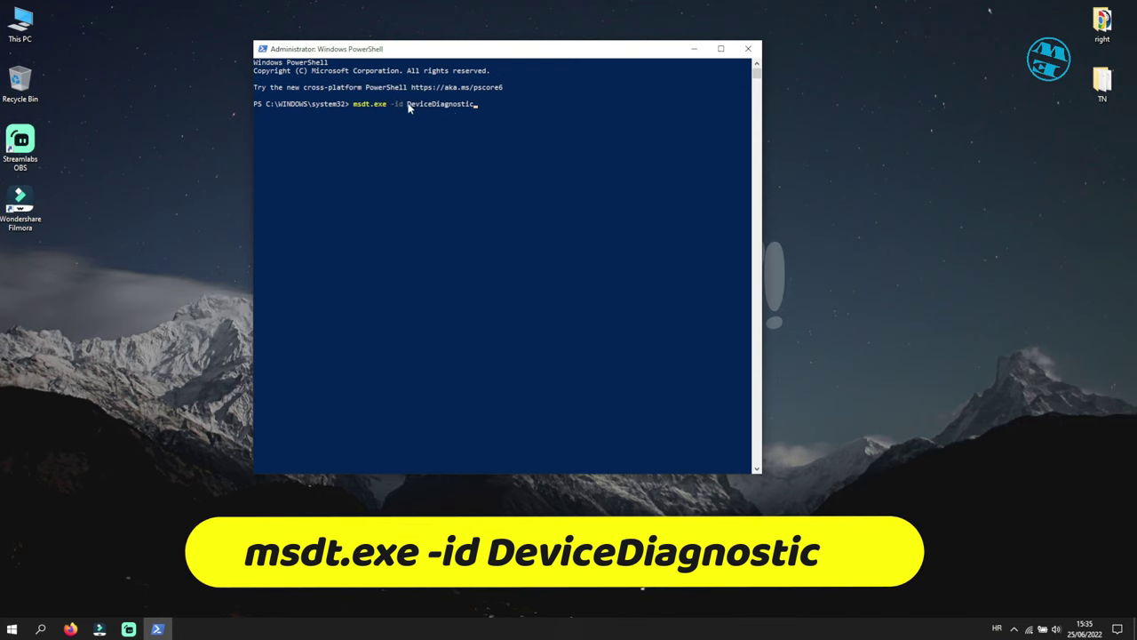
pyautogui.press('Return')
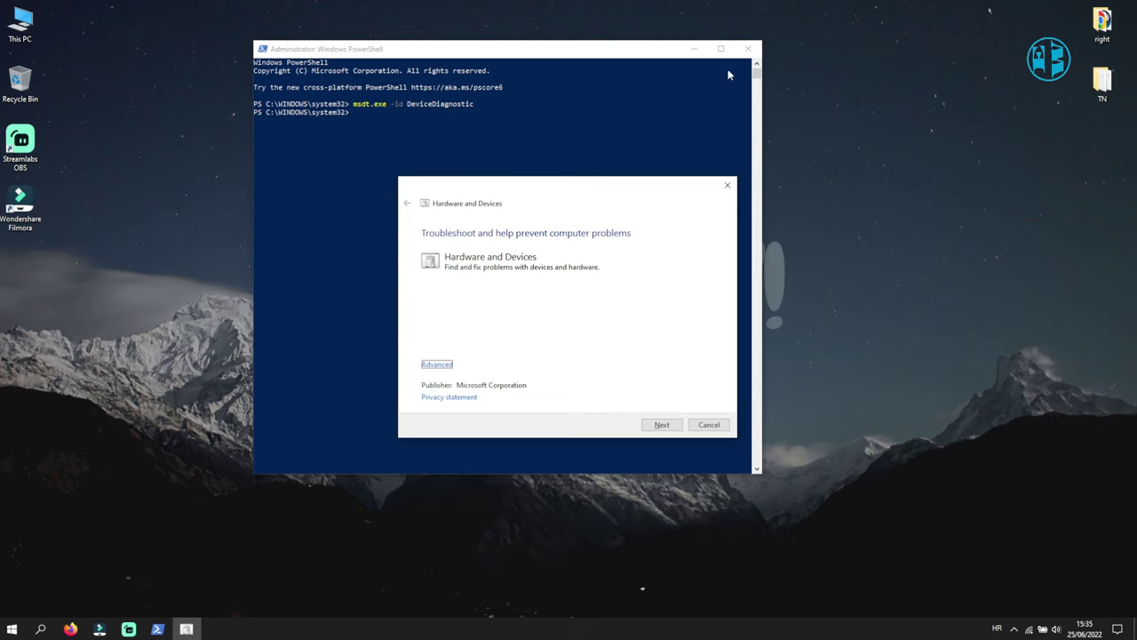
# Close PowerShell, run the Hardware and Devices scan, and close it once no problem is found
pyautogui.click(749, 51)
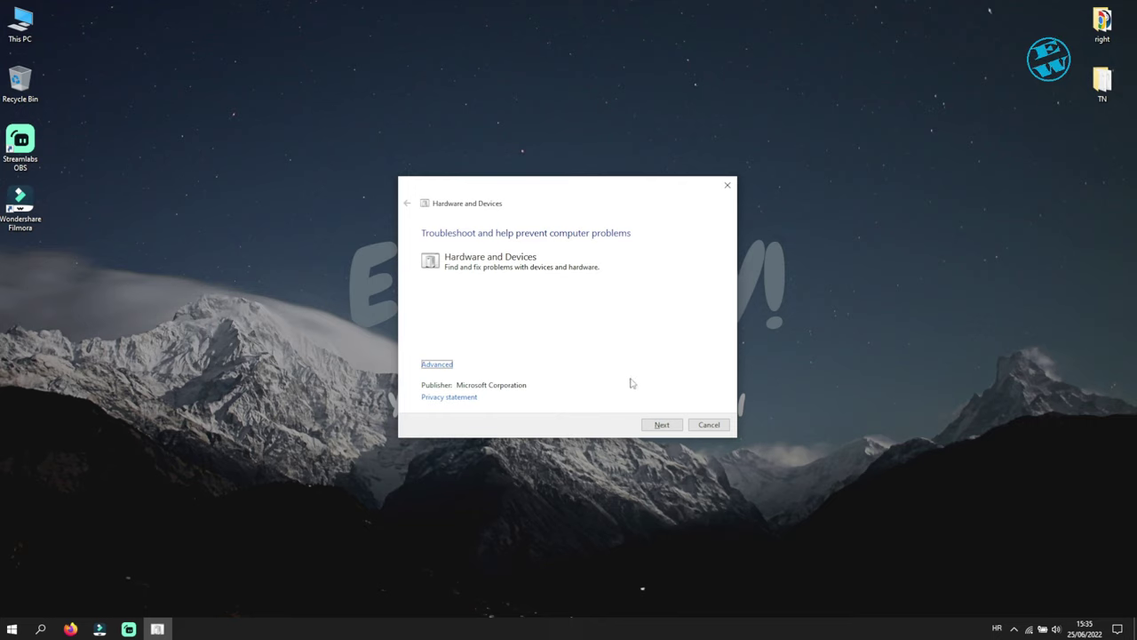
pyautogui.click(659, 425)
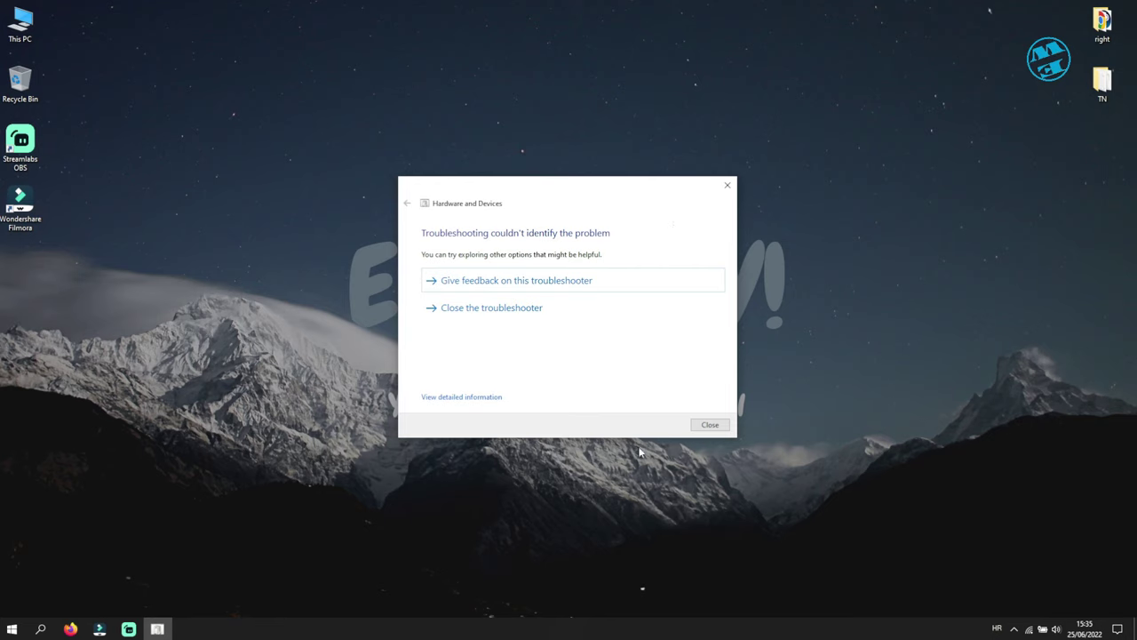
pyautogui.click(709, 426)
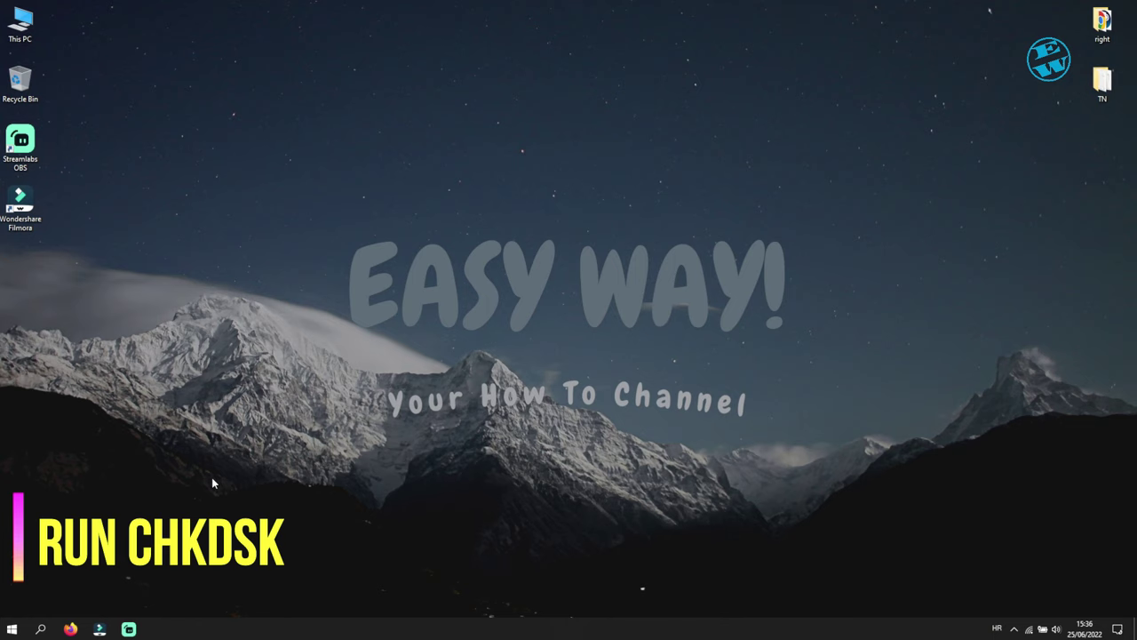
# Search 'COMM' and launch Command Prompt as administrator, approving the UAC prompt
pyautogui.rightClick(11, 629)
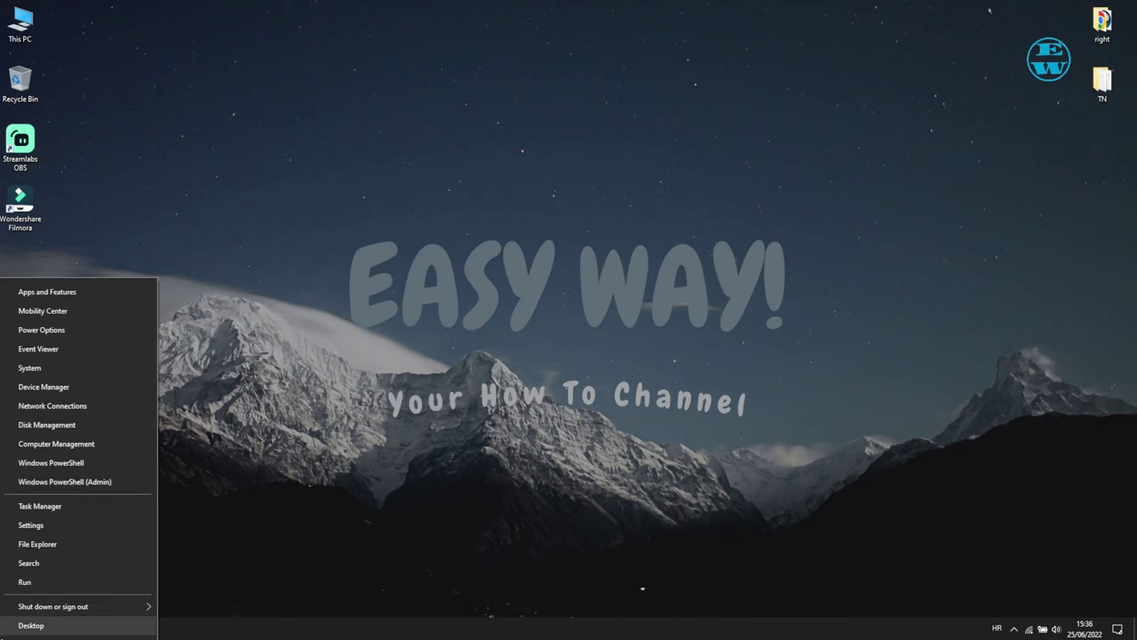
pyautogui.click(26, 565)
pyautogui.write('CO')
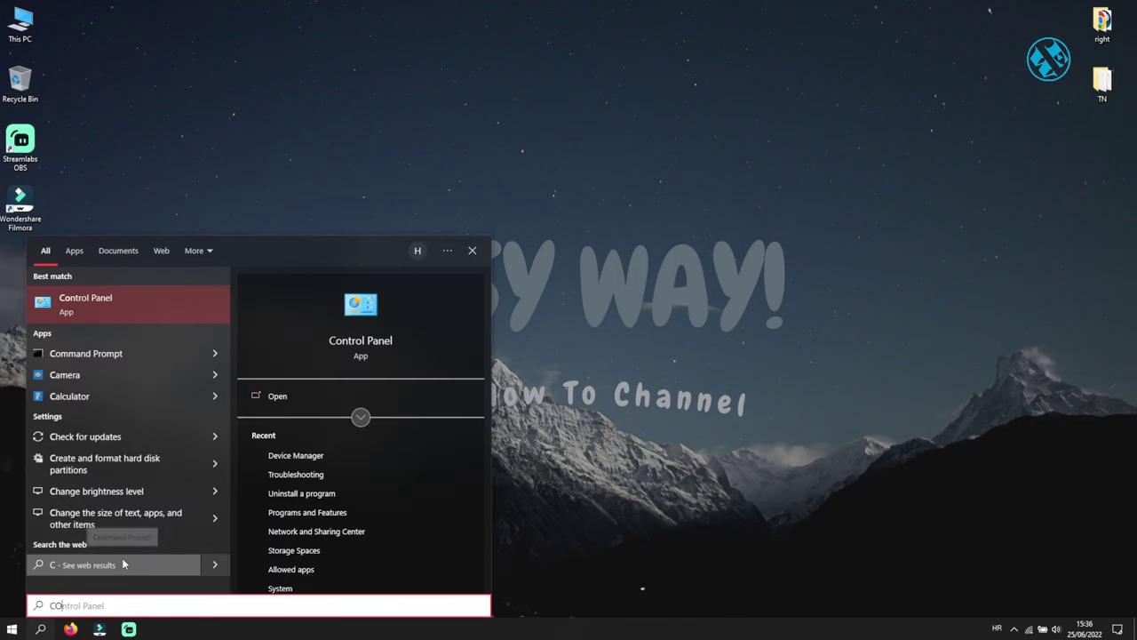
pyautogui.write('MM')
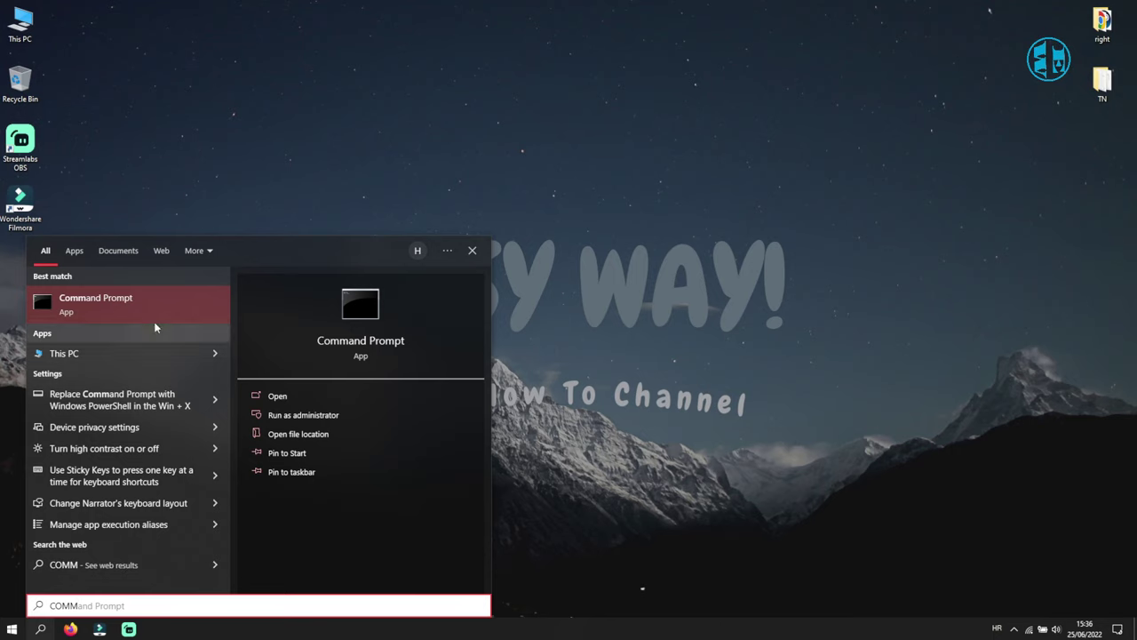
pyautogui.rightClick(120, 297)
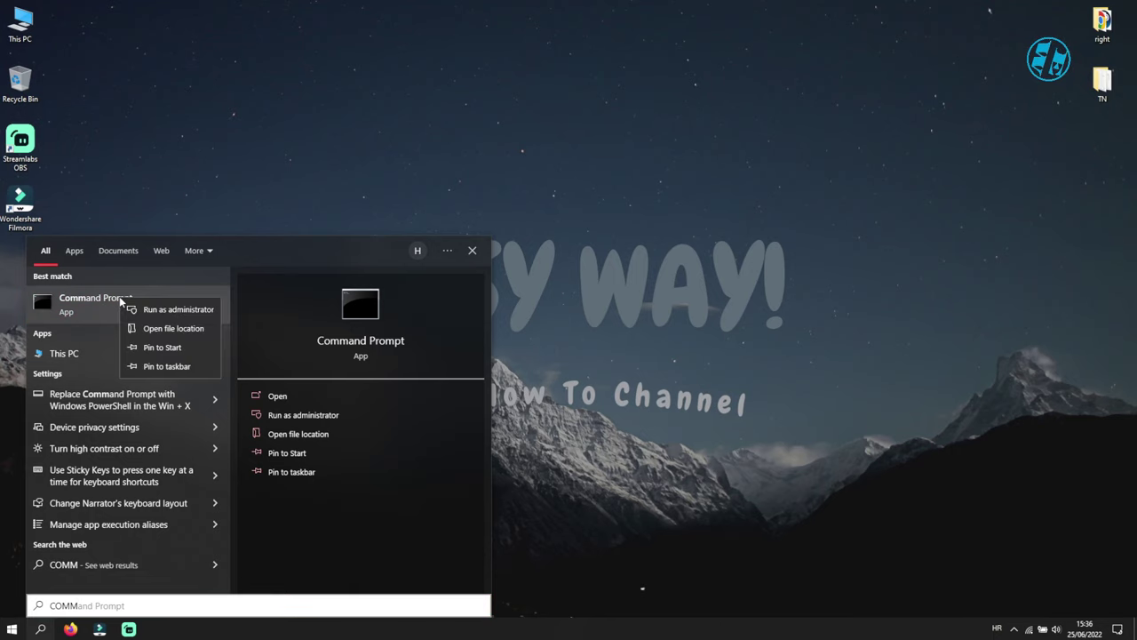
pyautogui.click(184, 310)
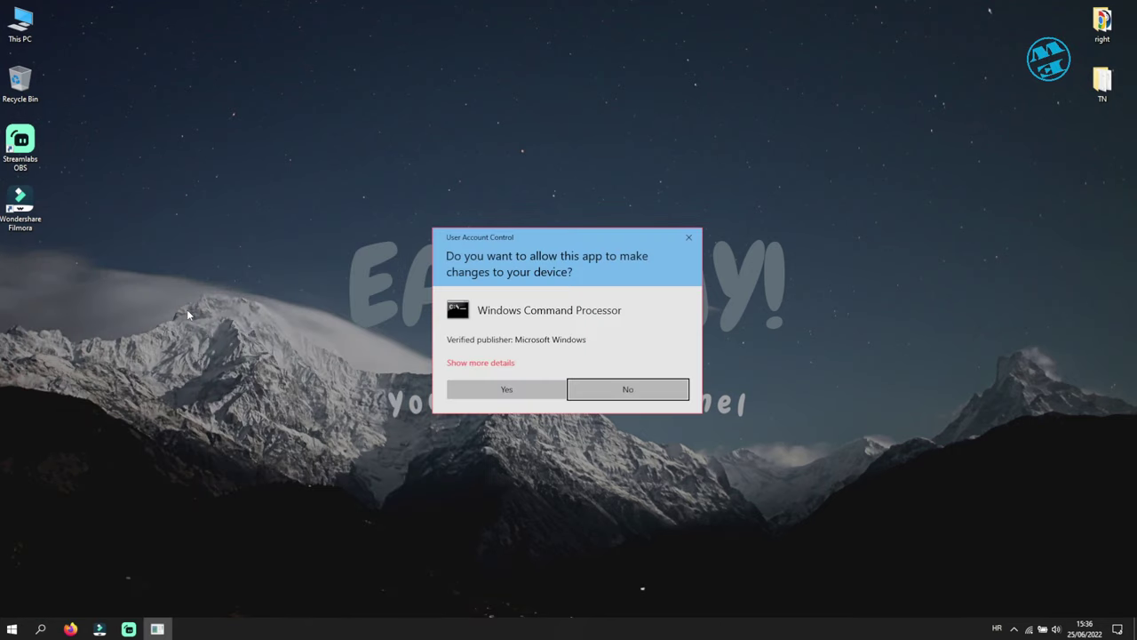
pyautogui.click(514, 391)
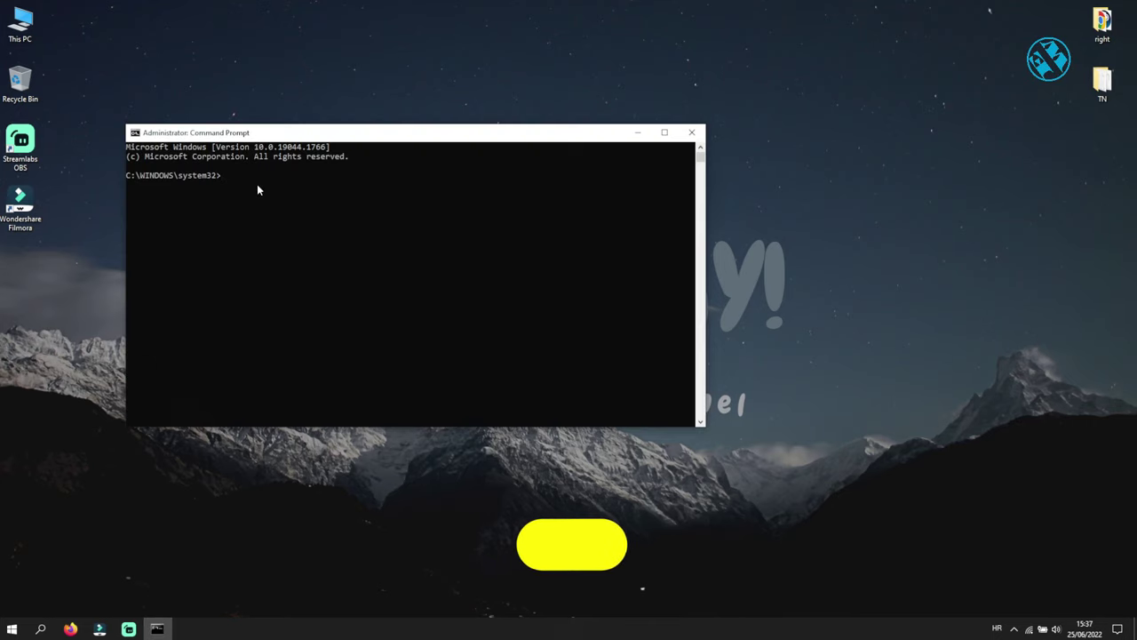
# Run chkdsk.exe /f to schedule a disk check at next restart, then close Command Prompt
pyautogui.write('chkd')
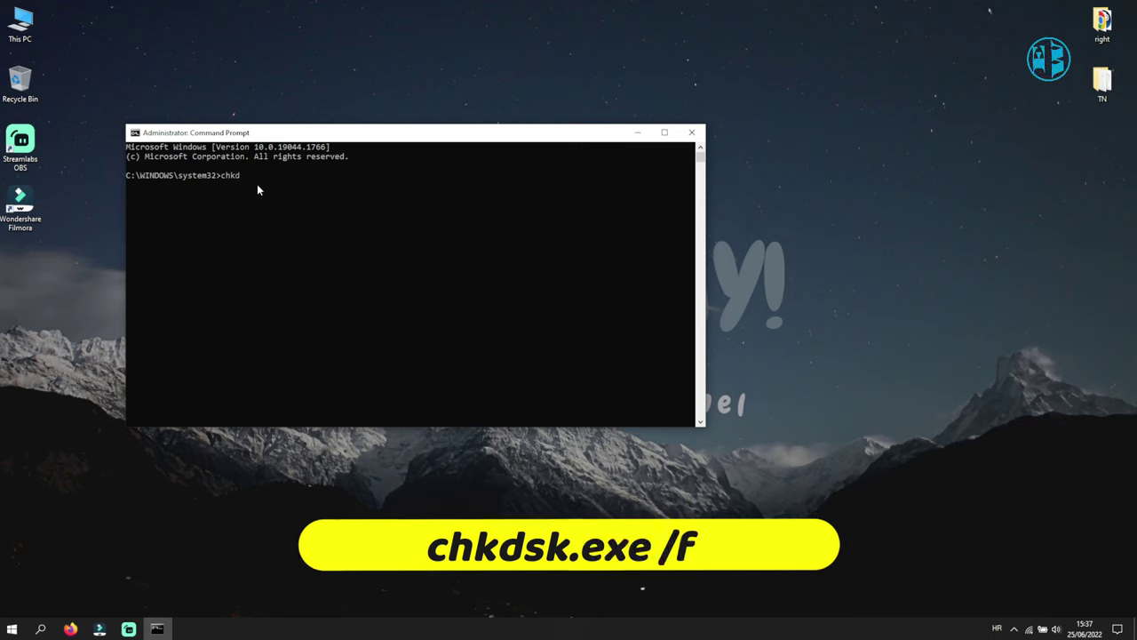
pyautogui.write('sk')
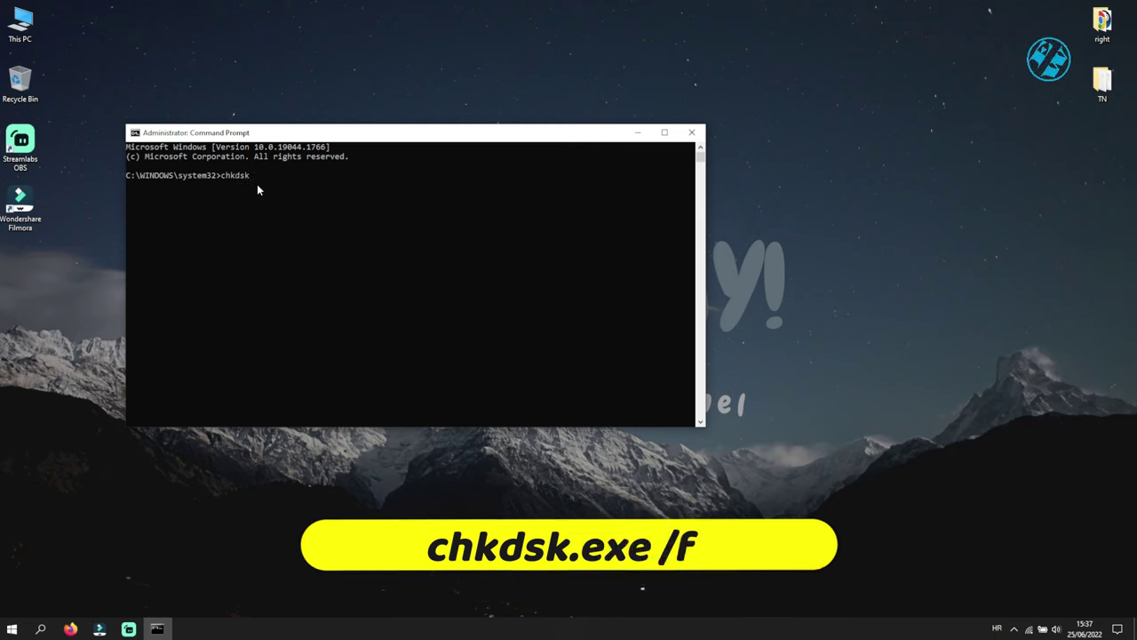
pyautogui.write('.exe ')
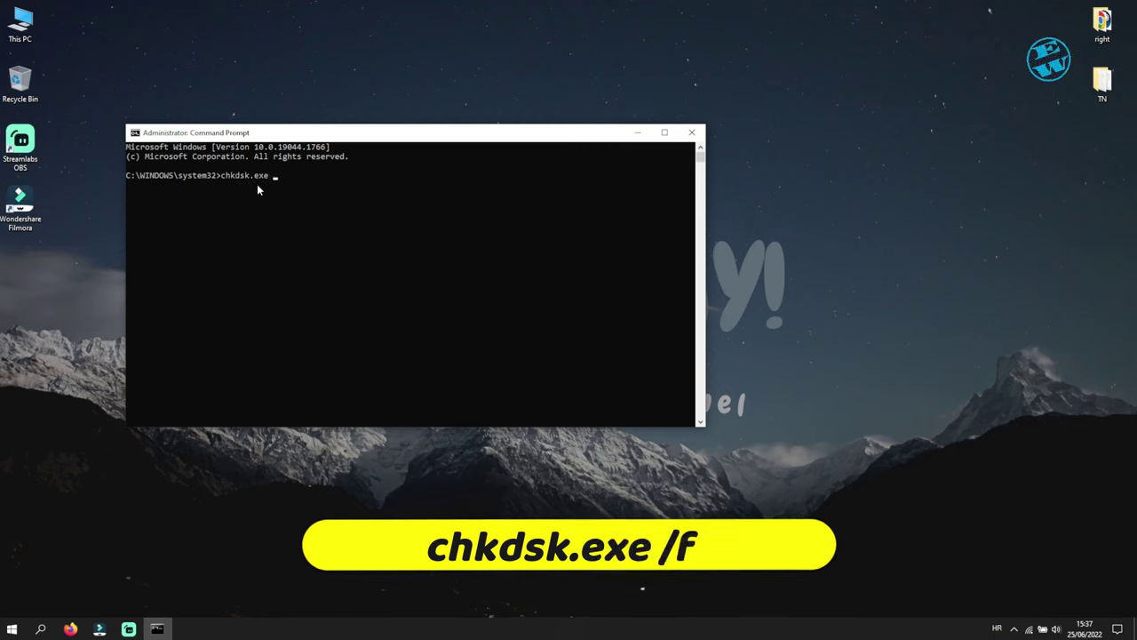
pyautogui.write('/f')
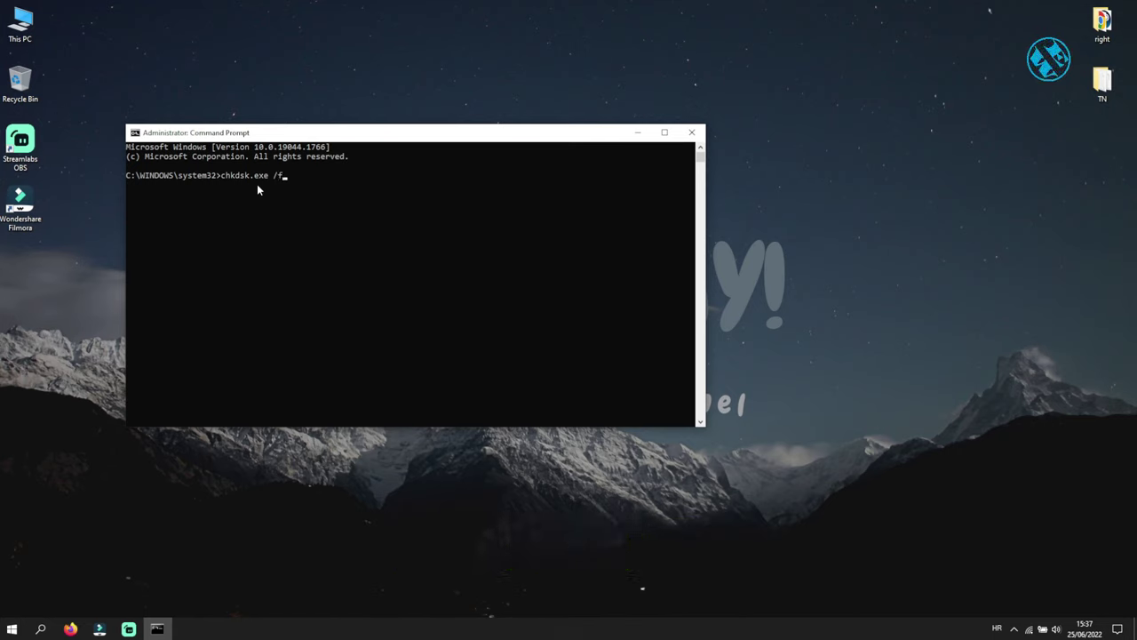
pyautogui.press('Return')
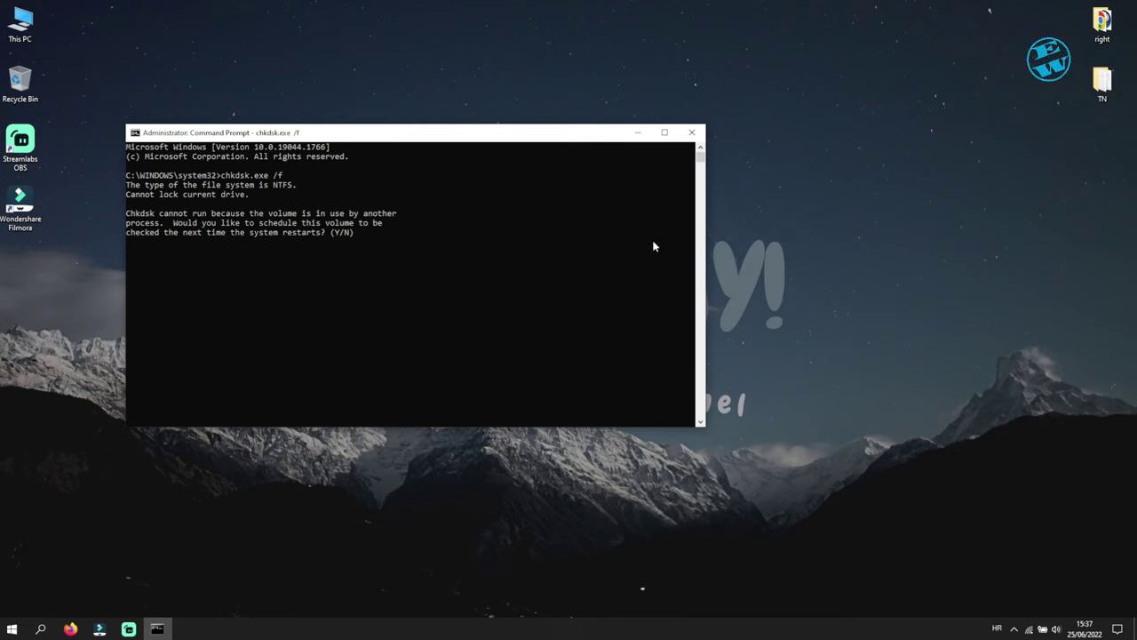
pyautogui.click(693, 133)
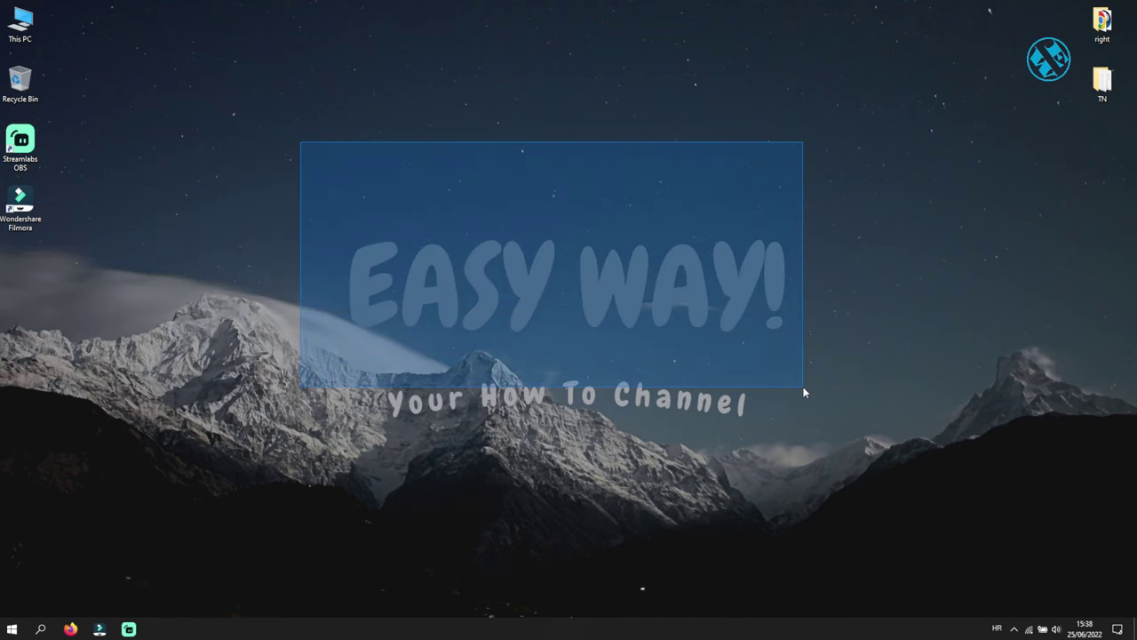
pyautogui.moveTo(328, 161); pyautogui.dragTo(808, 388)
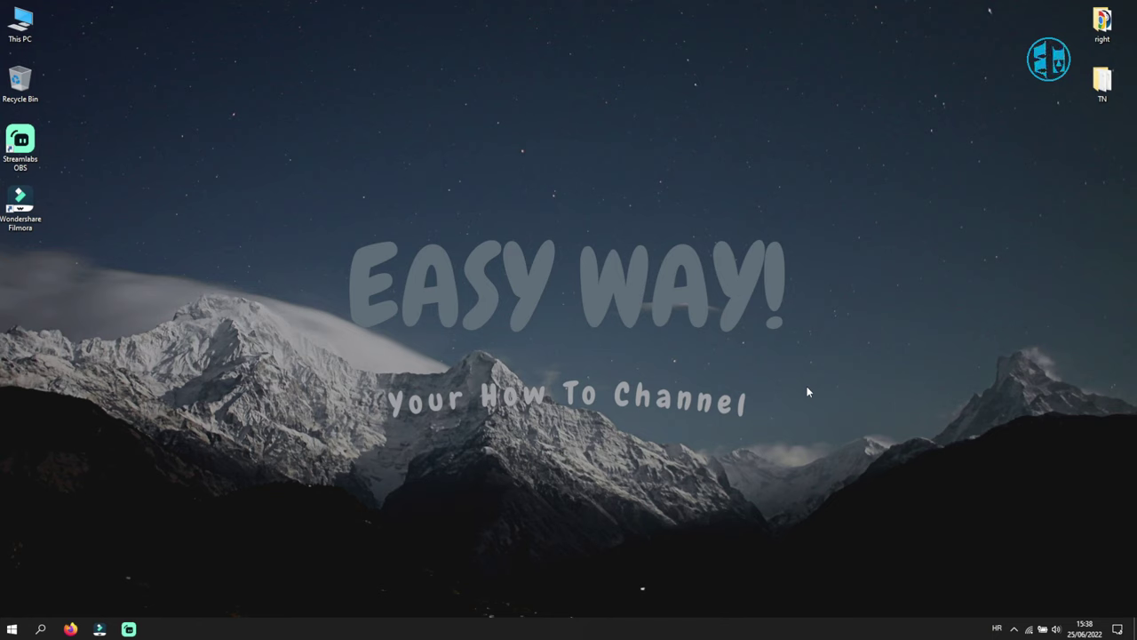